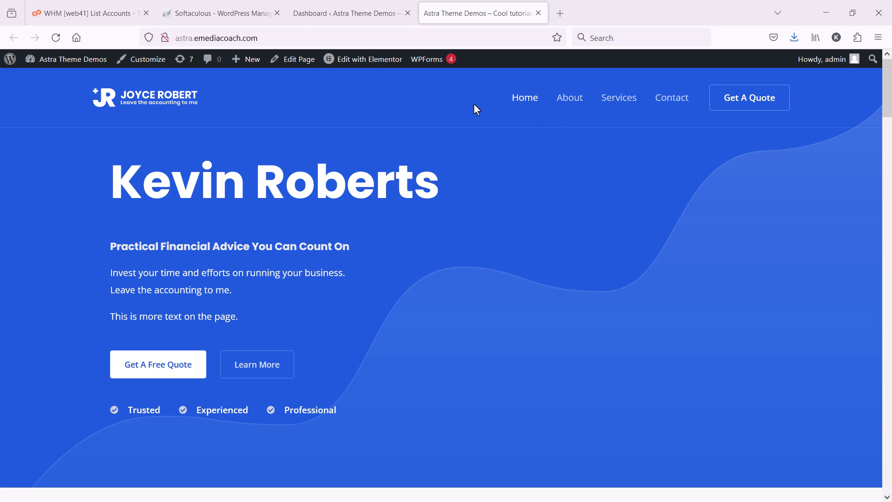
- Scroll the demo site's front page to What I do and bring up the Notepad plan
scroll(437, 158, "down", 7)
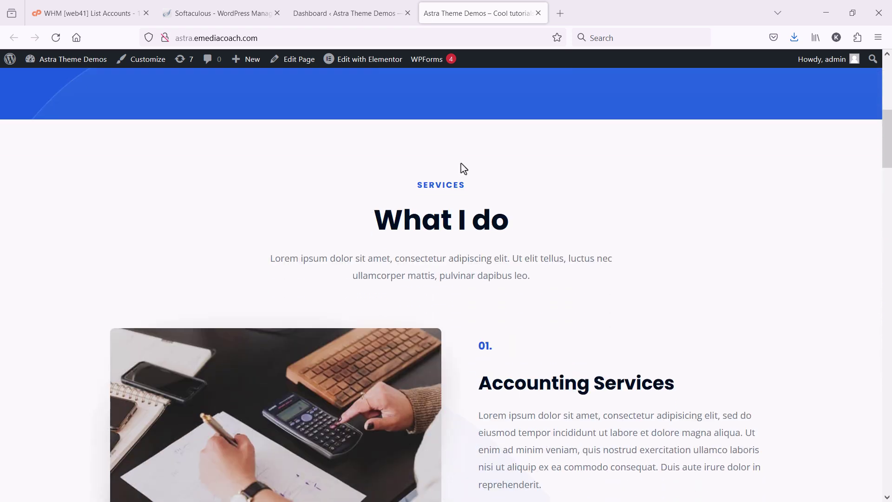
key("alt+Tab")
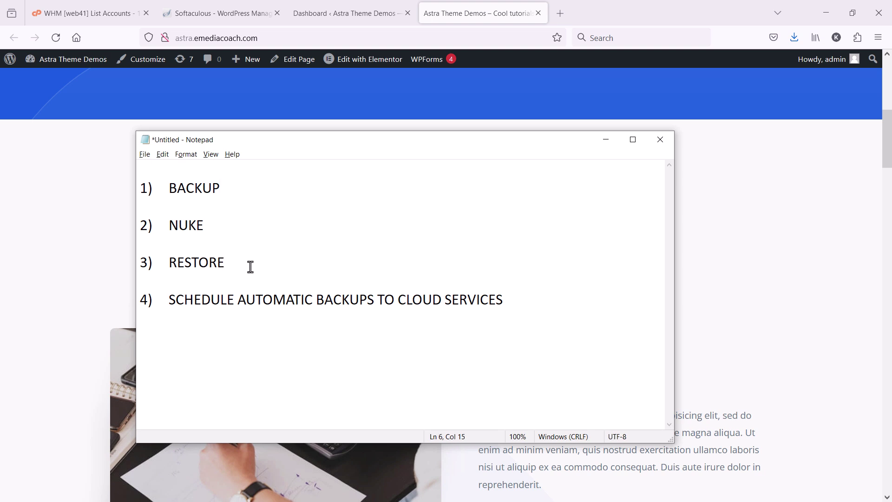
left_click(520, 304)
- Search Add New Plugin for 'UPDRAFT PLUS', then install and activate UpdraftPlus
left_click(356, 14)
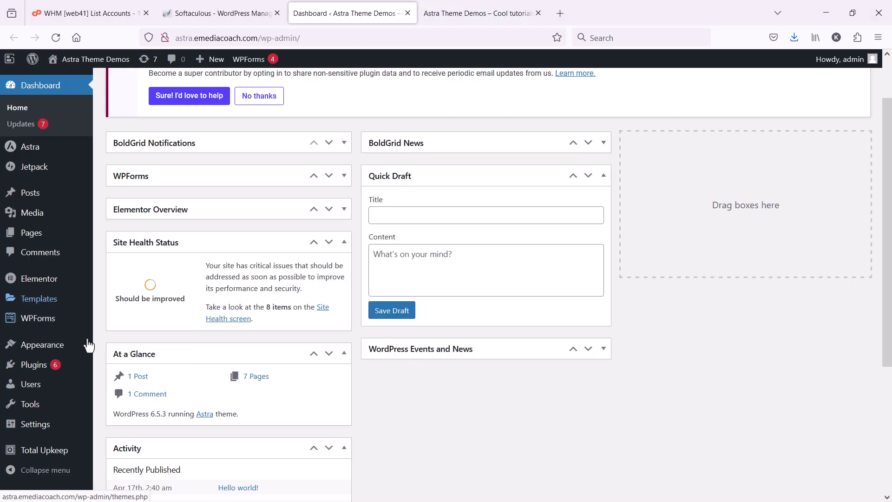
mouse_move(72, 370)
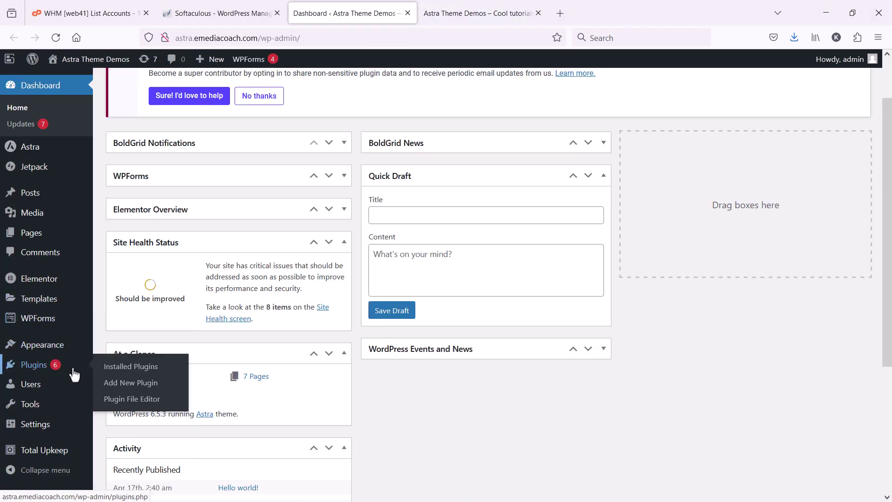
left_click(115, 385)
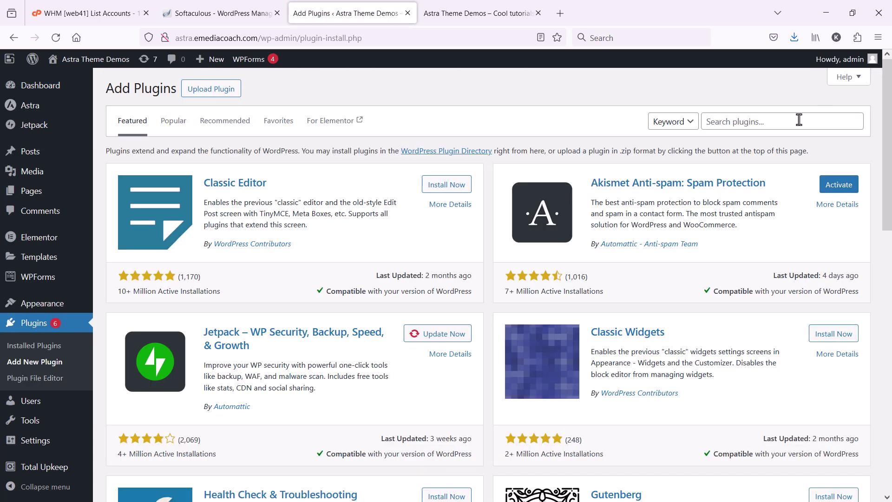
left_click(800, 120)
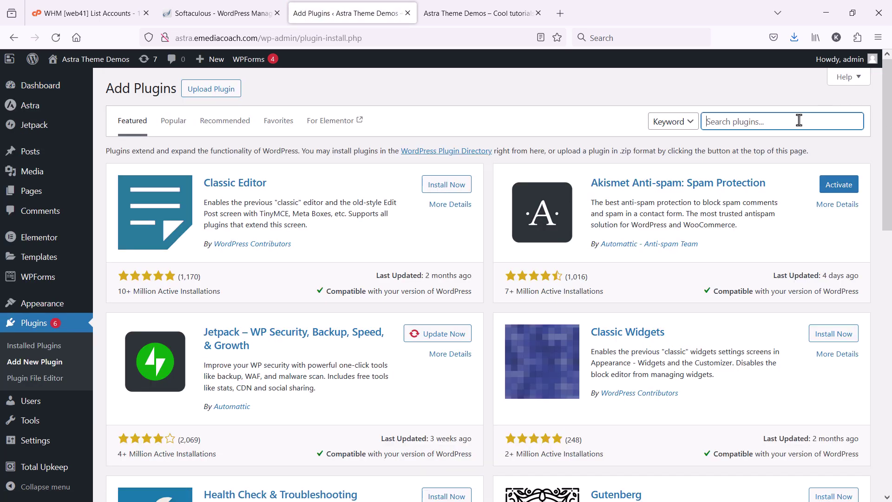
type("UPDRAFT PLUS")
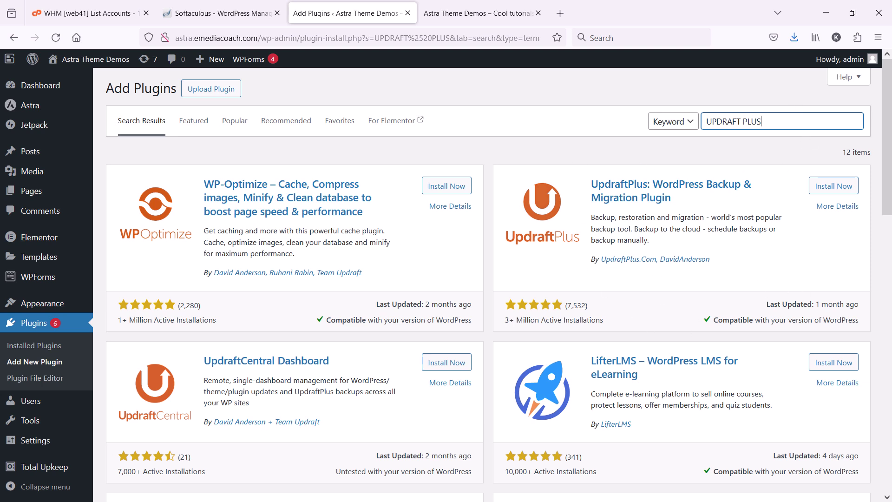
left_click(823, 186)
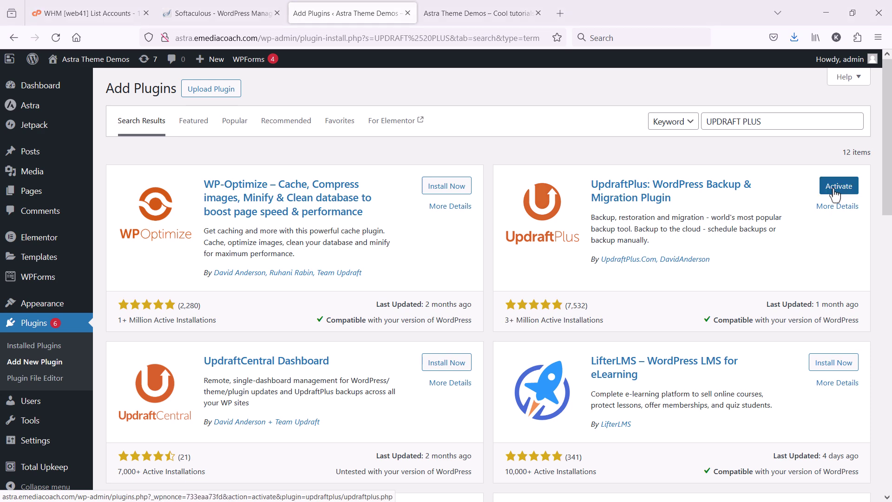
left_click(834, 189)
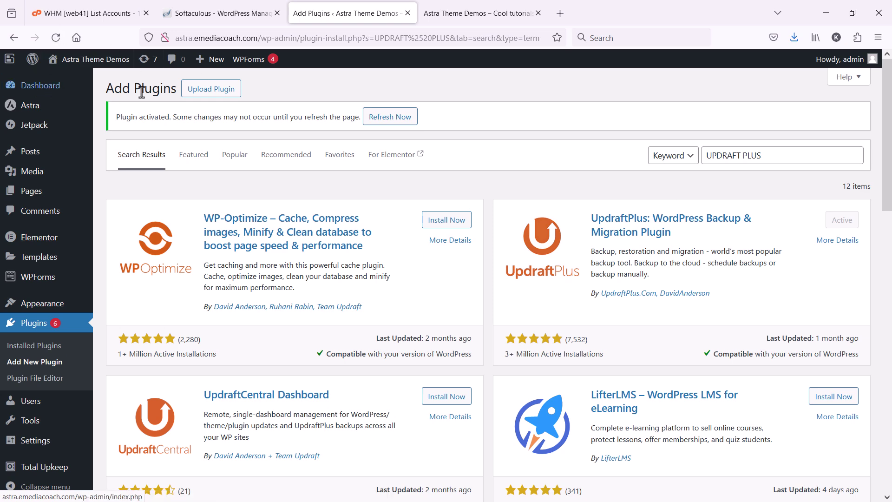
- From Installed Plugins, open the Settings link of UpdraftPlus - Backup/Restore
mouse_move(56, 86)
left_click(115, 89)
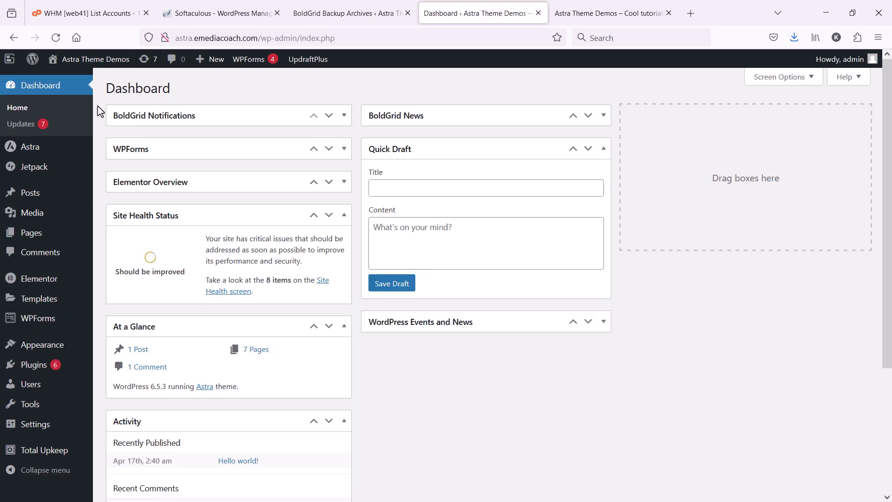
scroll(62, 195, "down", 2)
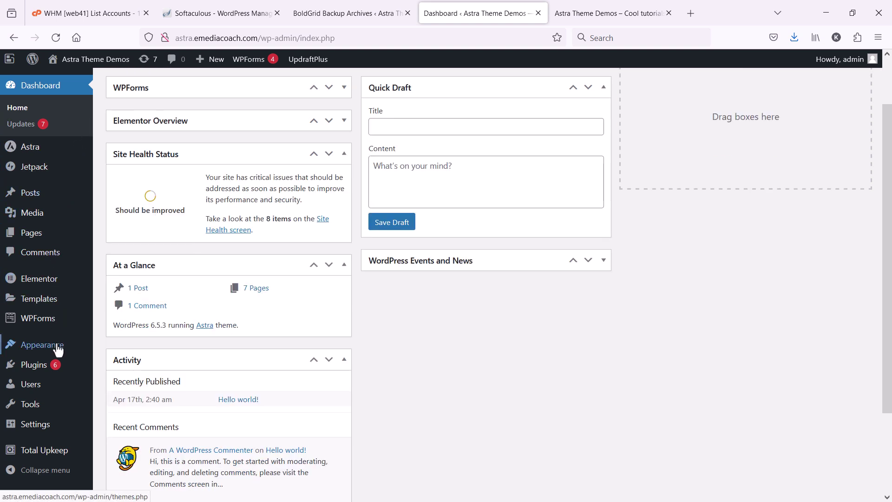
mouse_move(16, 431)
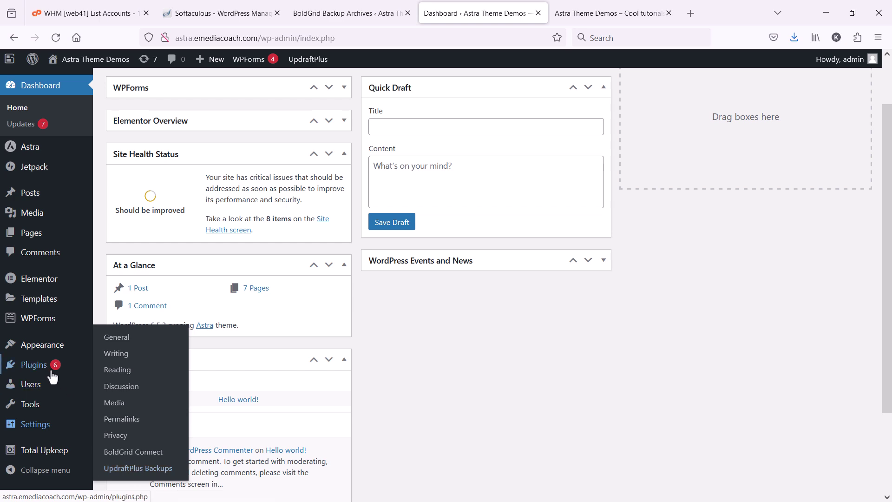
mouse_move(60, 372)
left_click(126, 370)
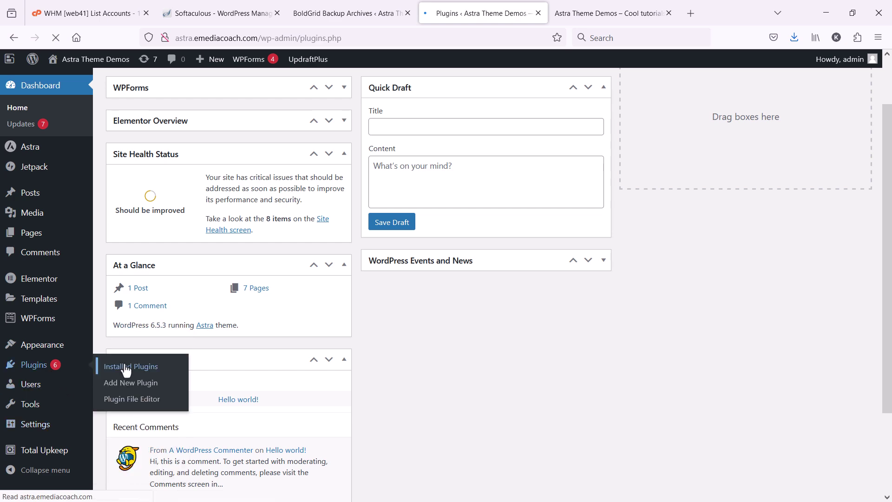
scroll(195, 325, "down", 8)
scroll(208, 316, "down", 4)
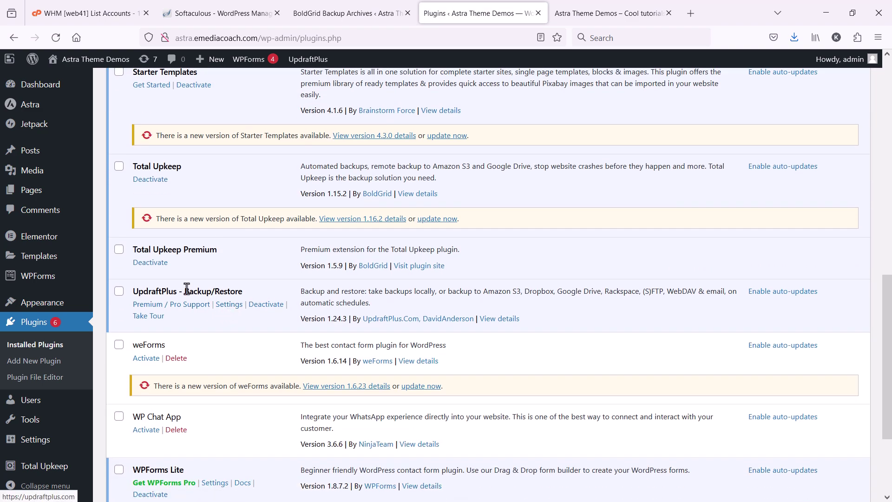
left_click(230, 305)
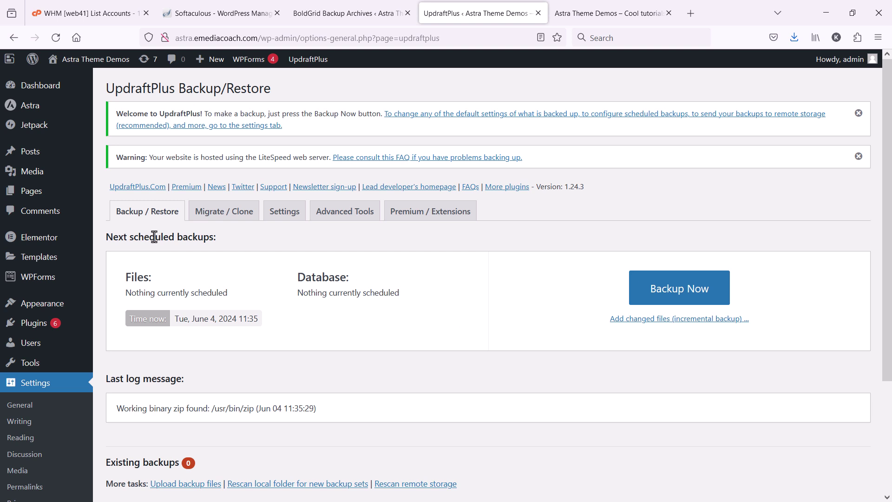
- Run Backup Now for database and files, allowing only manual deletion
left_click(691, 299)
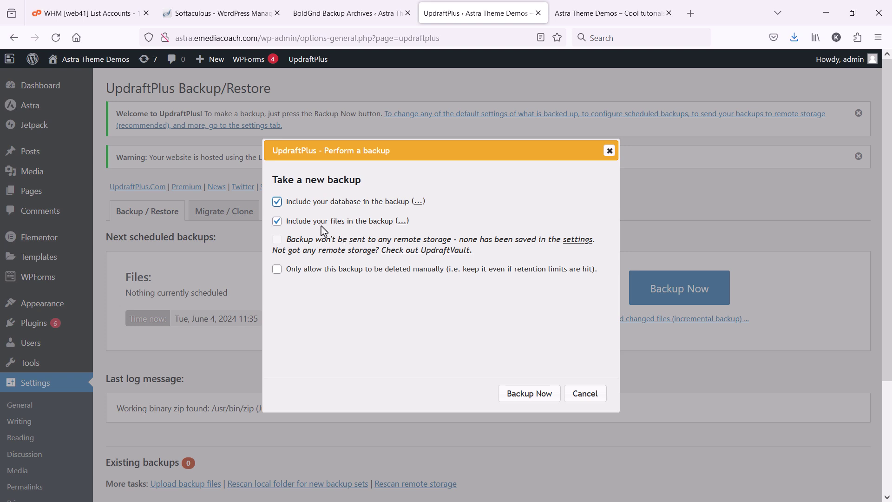
left_click(278, 270)
left_click(525, 400)
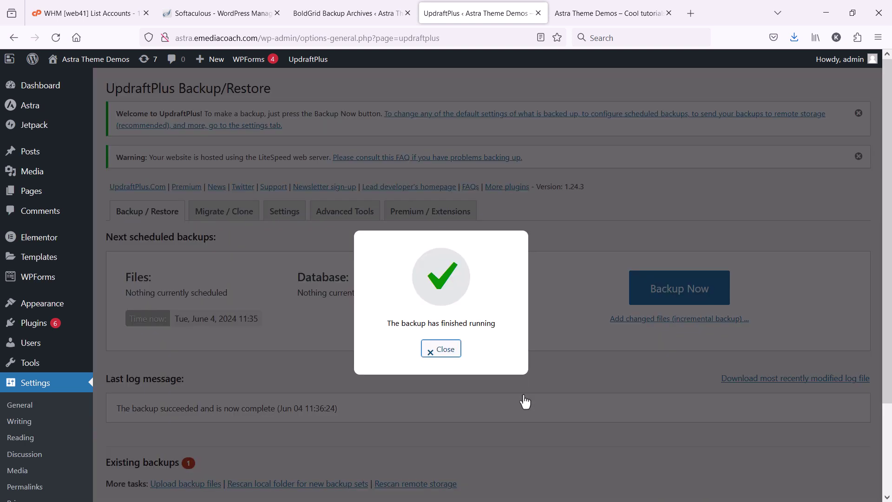
left_click(442, 349)
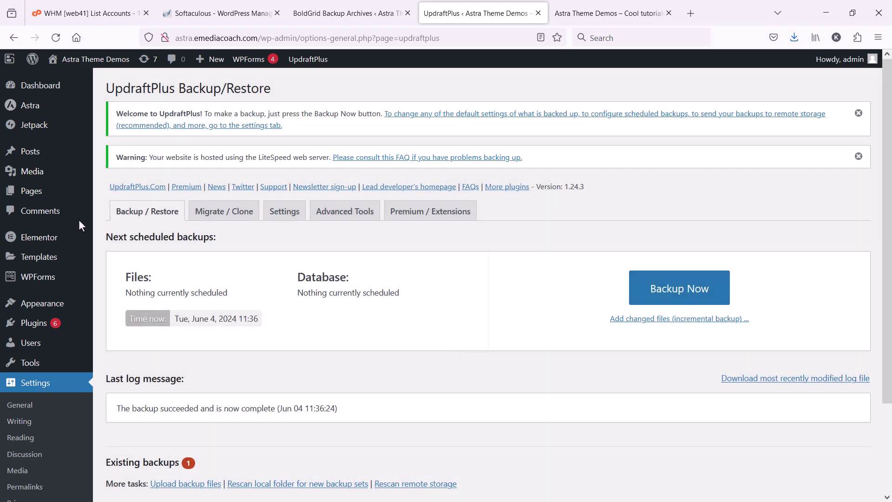
scroll(388, 247, "down", 2)
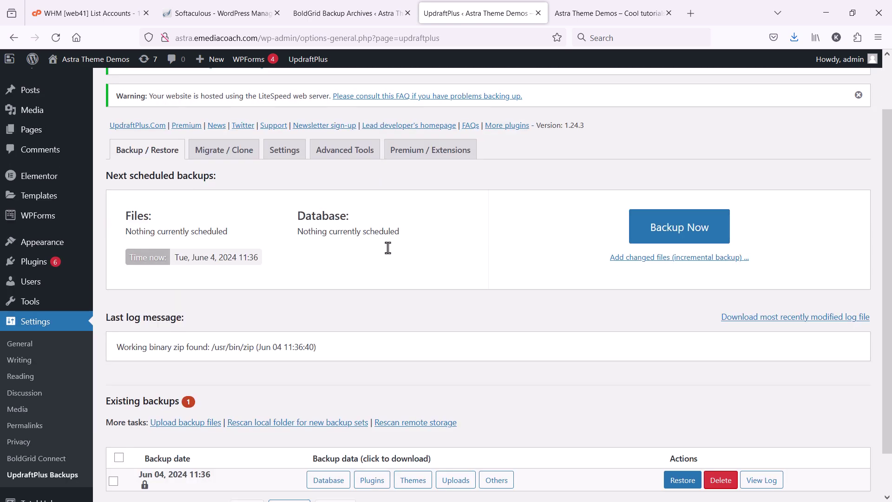
scroll(388, 248, "down", 1)
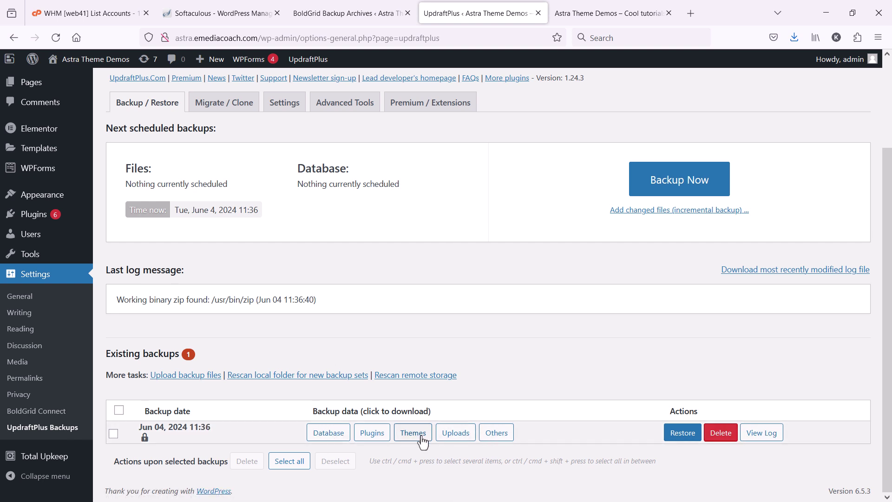
left_click(113, 434)
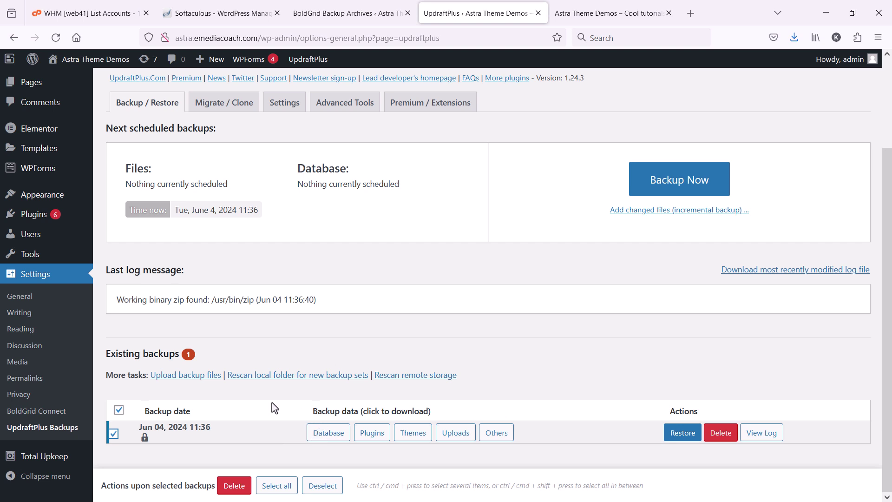
left_click(311, 425)
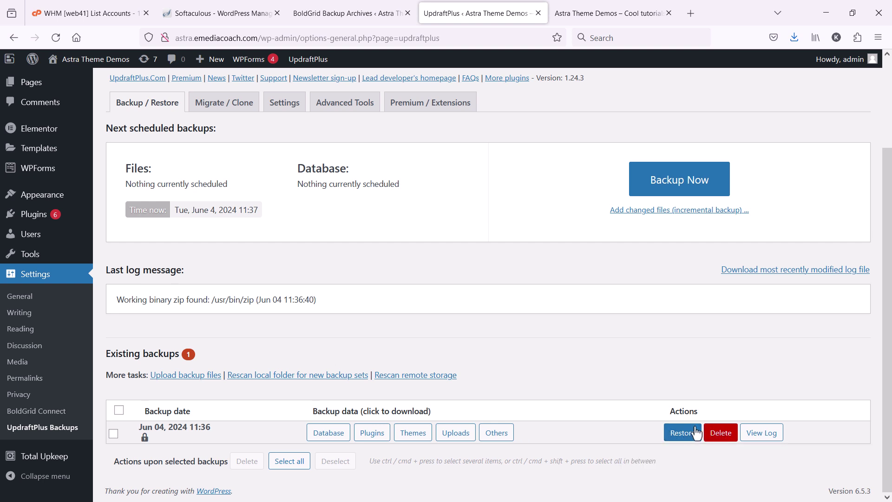
- Move the Home page to the trash from the Pages list
left_click(601, 7)
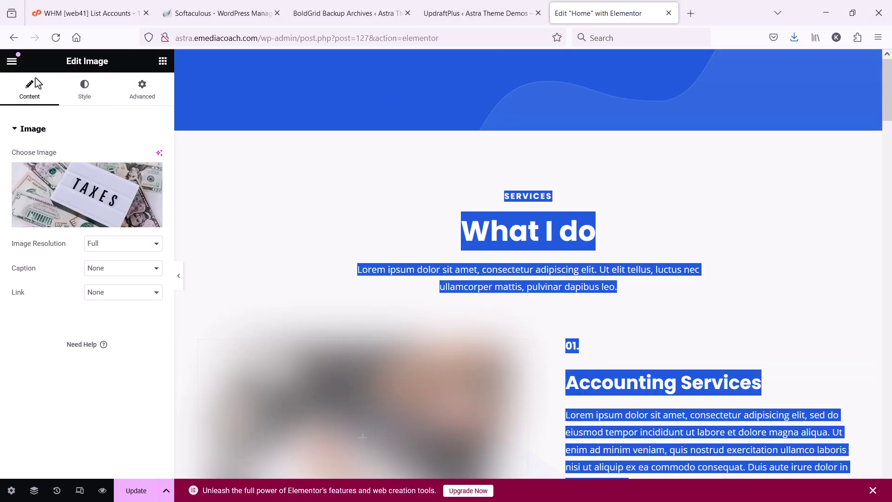
left_click(166, 491)
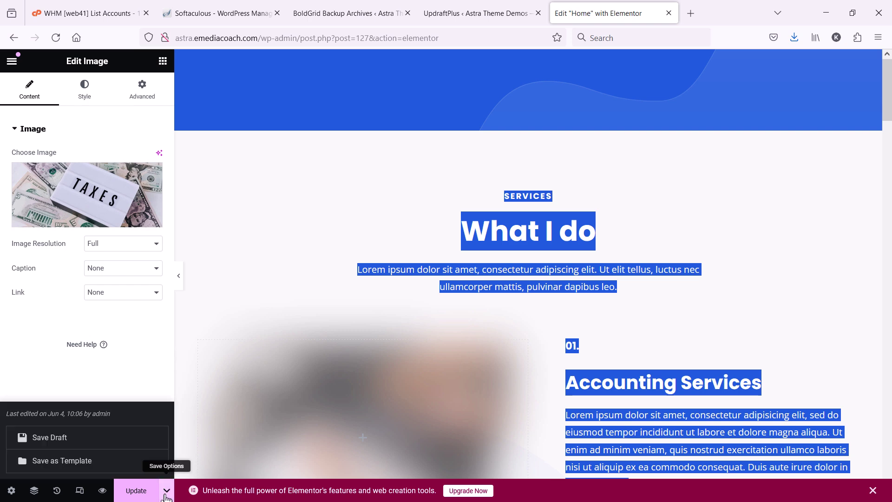
key("alt+Left")
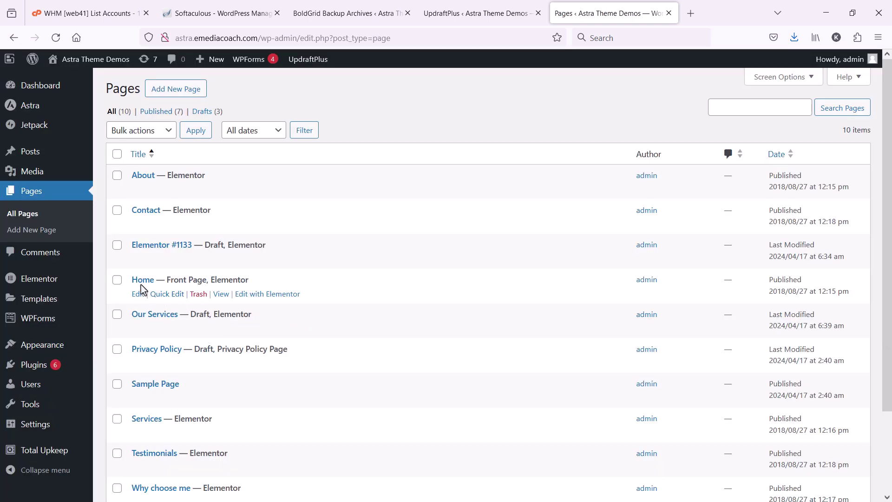
left_click(199, 293)
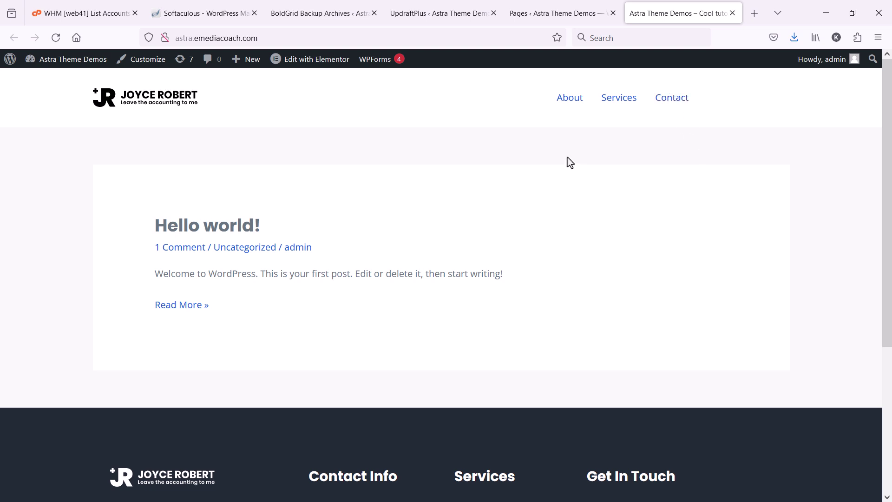
- Deselect NUKE in the Notepad plan and close the Astra Theme Demos tab
key("alt+Tab")
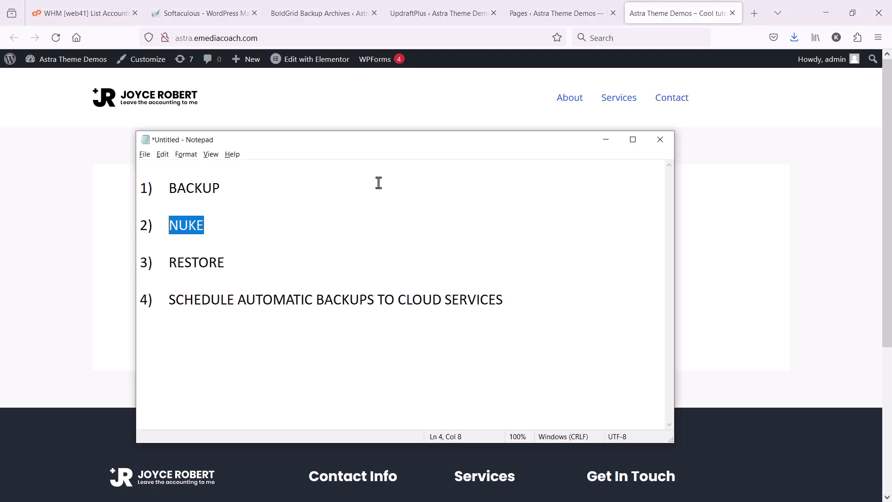
left_click(247, 264)
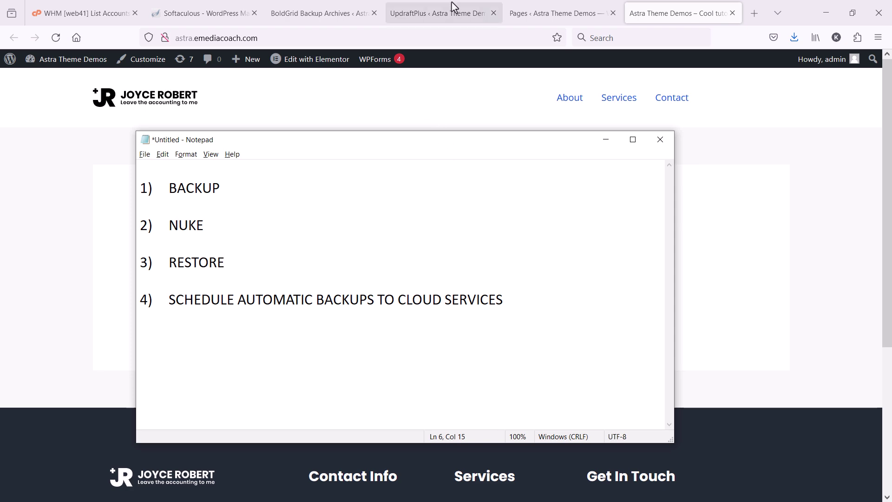
middle_click(664, 6)
- Refresh UpdraftPlus and start restoring the Jun 04, 2024 11:36 backup
left_click(428, 9)
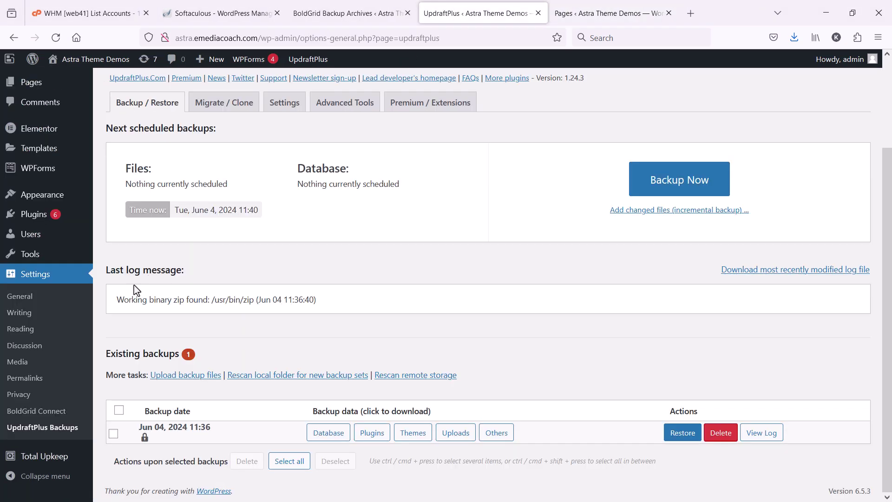
left_click(54, 431)
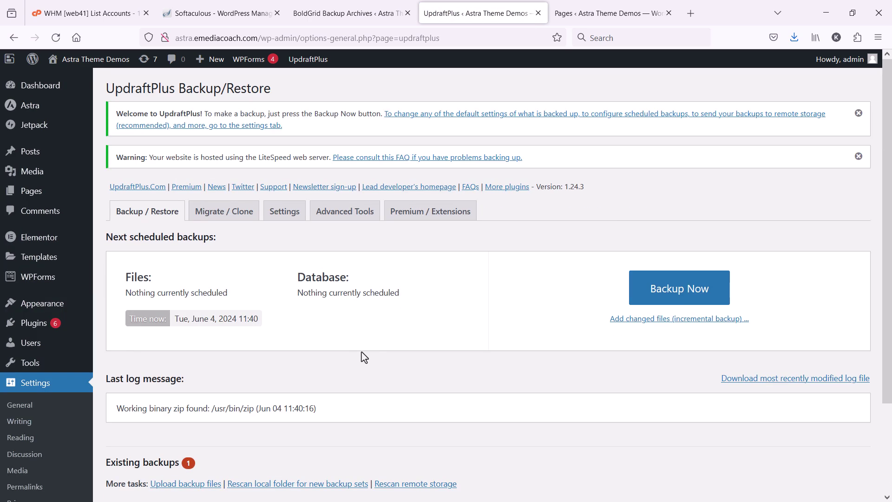
scroll(399, 355, "down", 5)
left_click(683, 432)
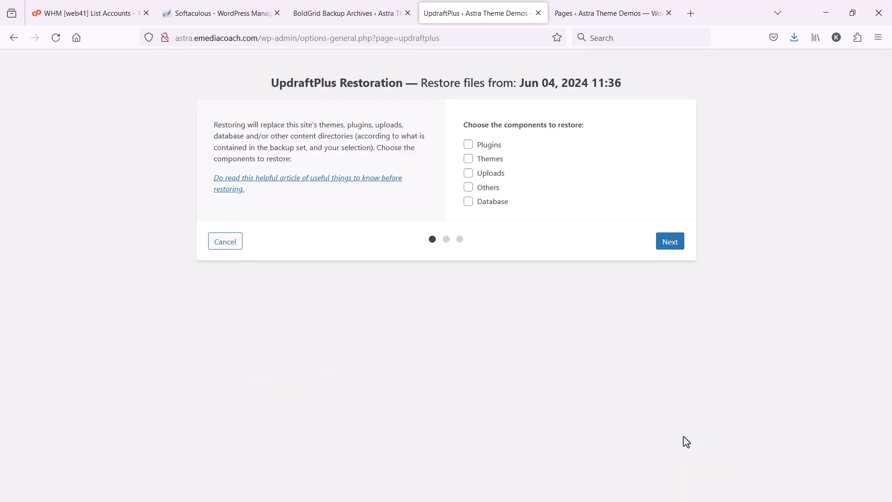
- Restore it with plugins, themes, uploads, others and database included
left_click(468, 145)
left_click(469, 173)
left_click(468, 188)
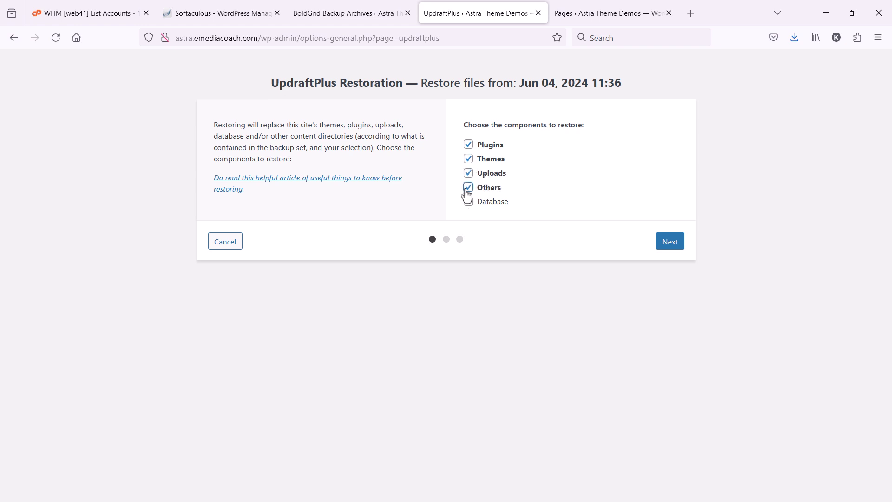
left_click(468, 202)
left_click(678, 247)
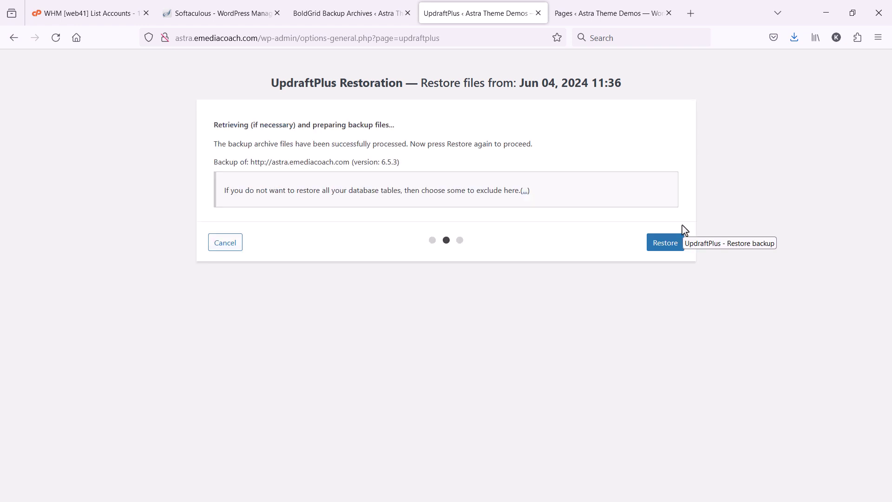
left_click(685, 245)
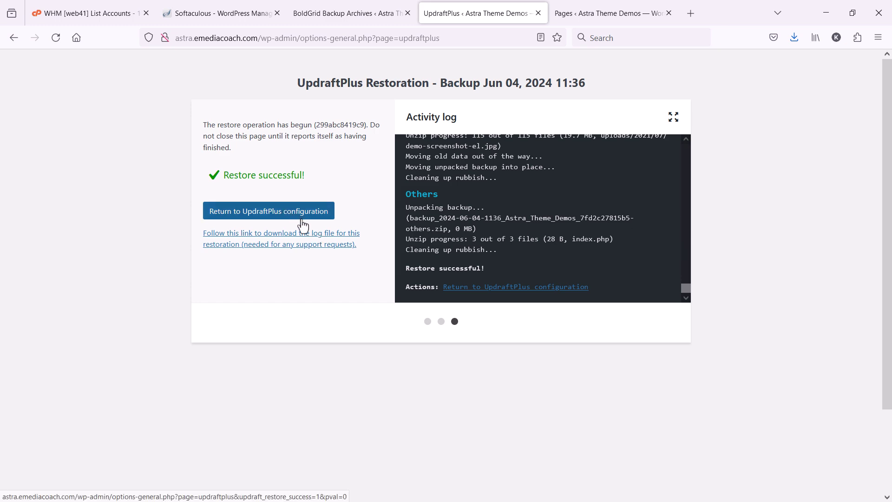
left_click(386, 14)
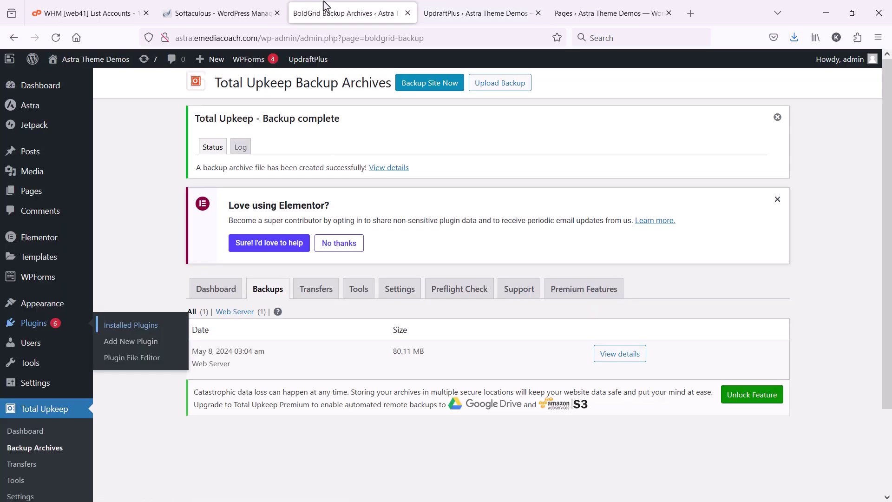
- Visit the live site and scroll to confirm the restored Home page and What I do section
middle_click(514, 2)
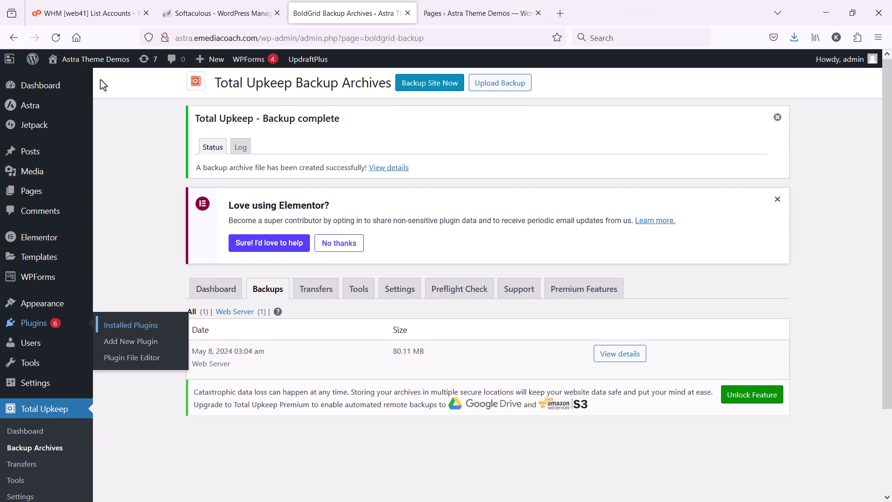
left_click(530, 7)
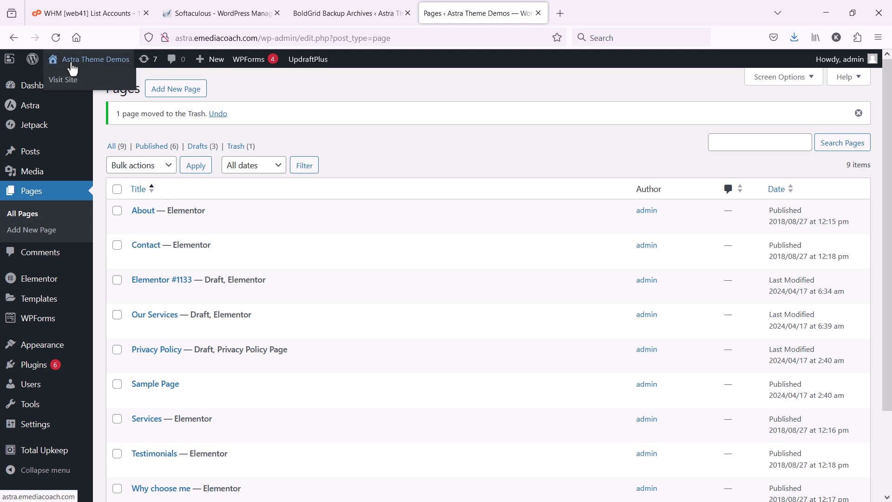
left_click(59, 81)
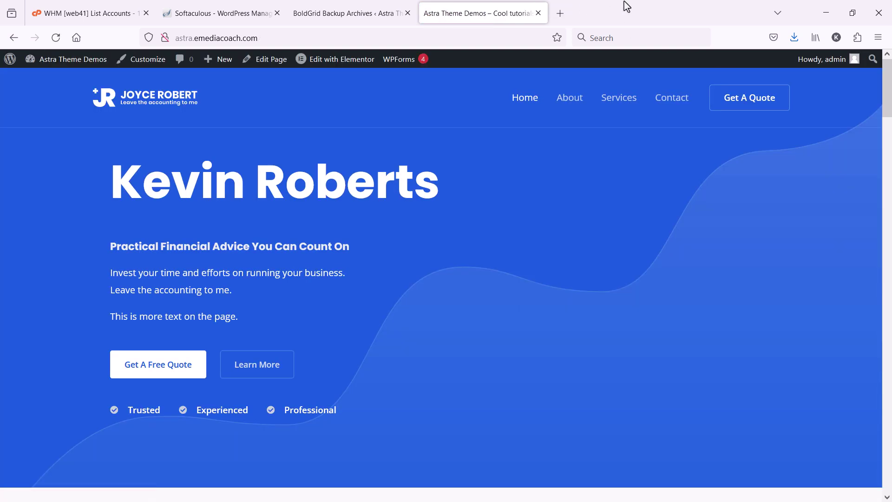
scroll(760, 188, "down", 4)
scroll(756, 205, "down", 1)
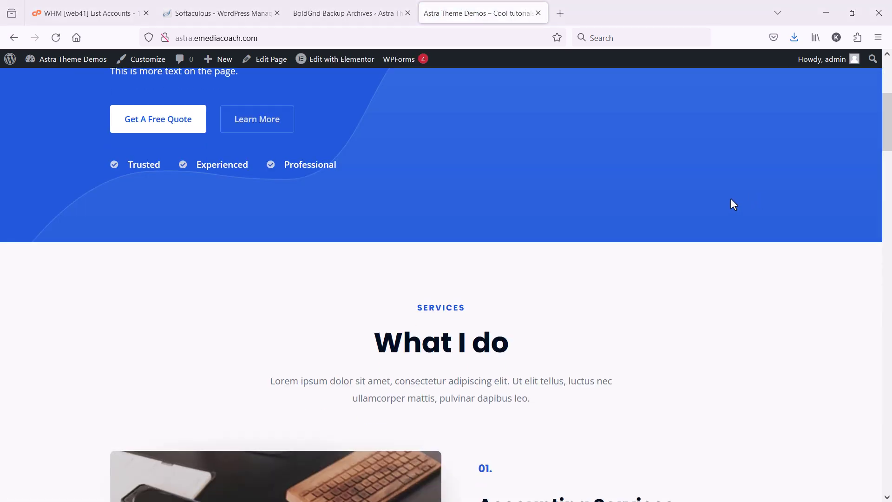
- Select and then deselect RESTORE in the Notepad plan
key("alt+Tab")
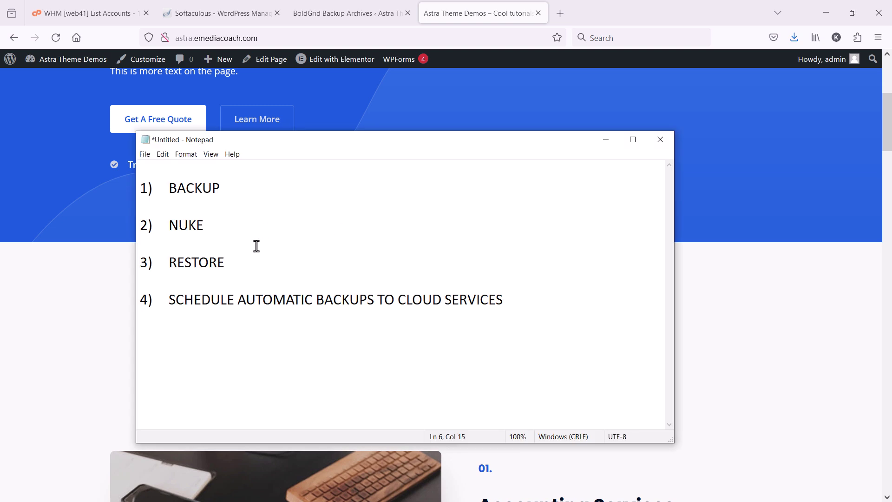
left_click_drag(230, 261, 164, 268)
left_click(266, 277)
- Open the UpdraftPlus backups page and its schedule Settings
left_click(346, 13)
scroll(37, 461, "down", 2)
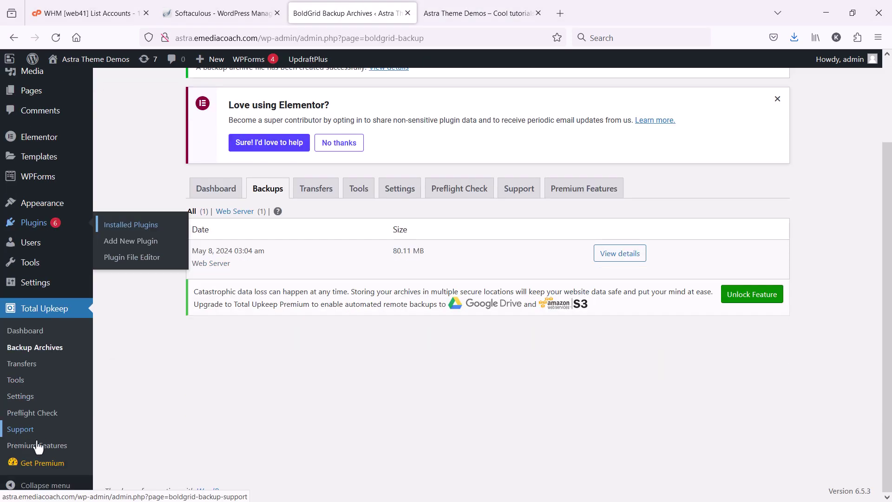
mouse_move(45, 293)
scroll(47, 292, "up", 2)
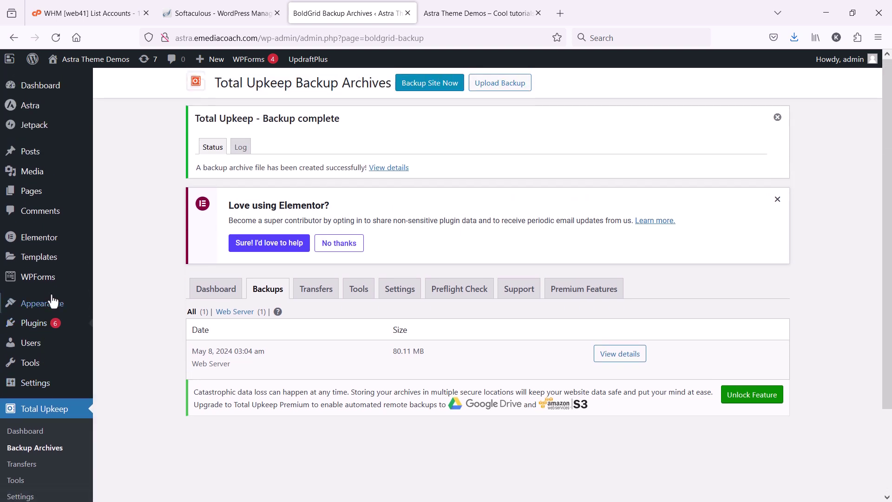
mouse_move(36, 390)
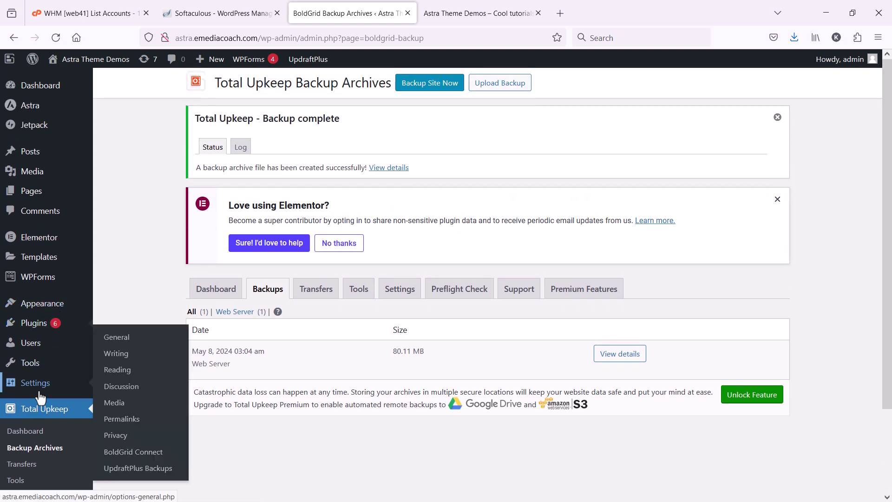
left_click(160, 470)
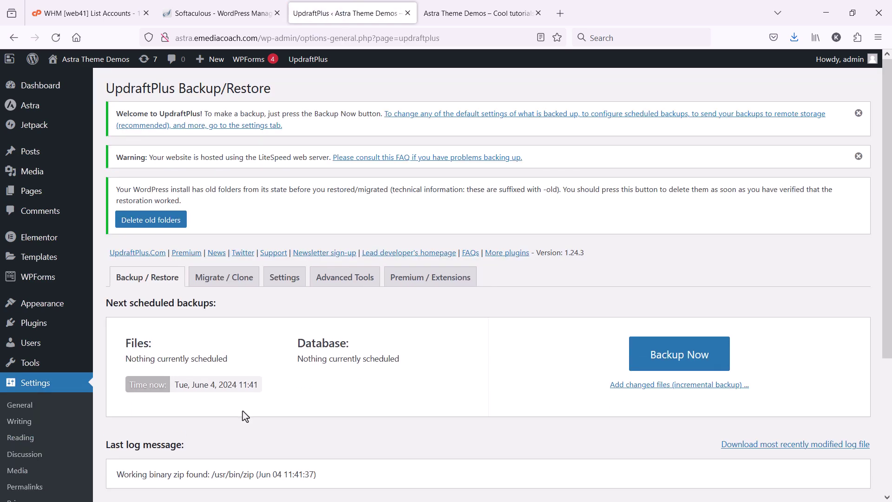
left_click(224, 281)
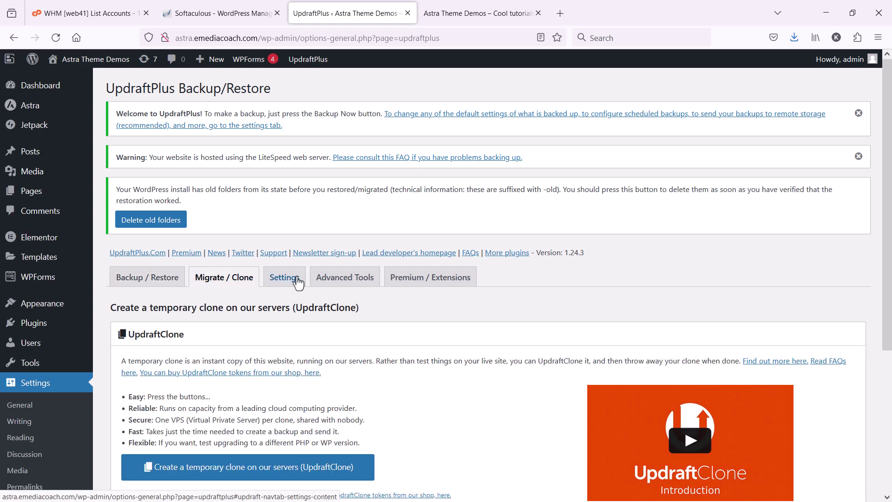
scroll(297, 281, "down", 1)
scroll(300, 282, "down", 2)
left_click(296, 156)
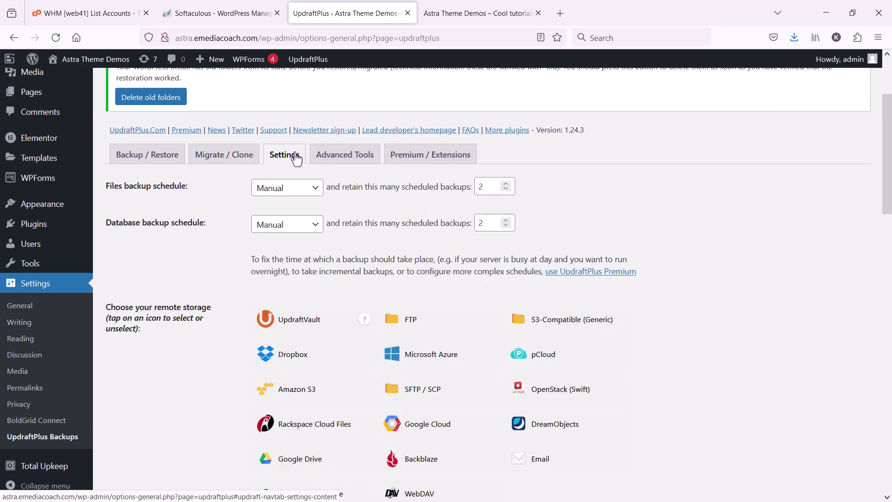
- Schedule files and database backups Daily, each retaining 3 backups
left_click(318, 191)
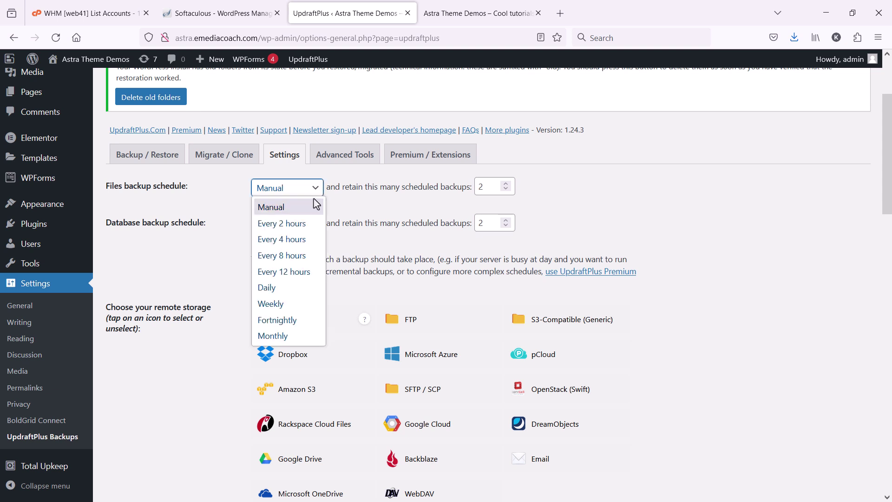
left_click(291, 287)
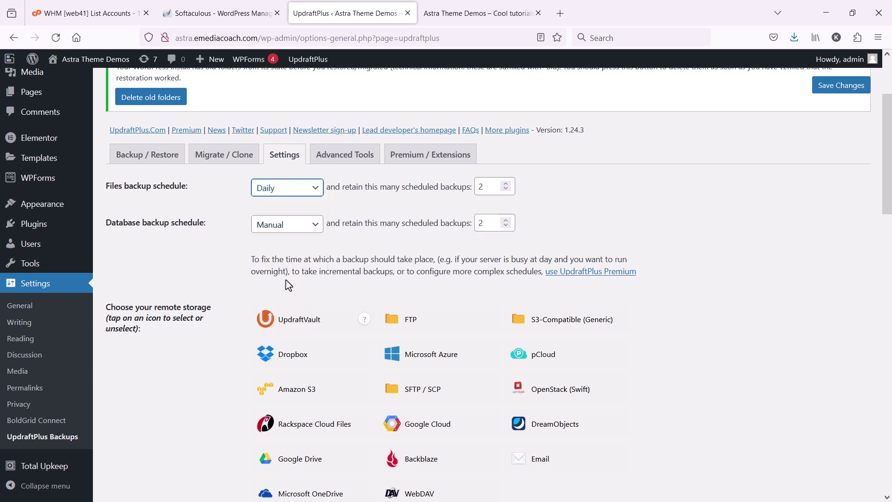
left_click(294, 190)
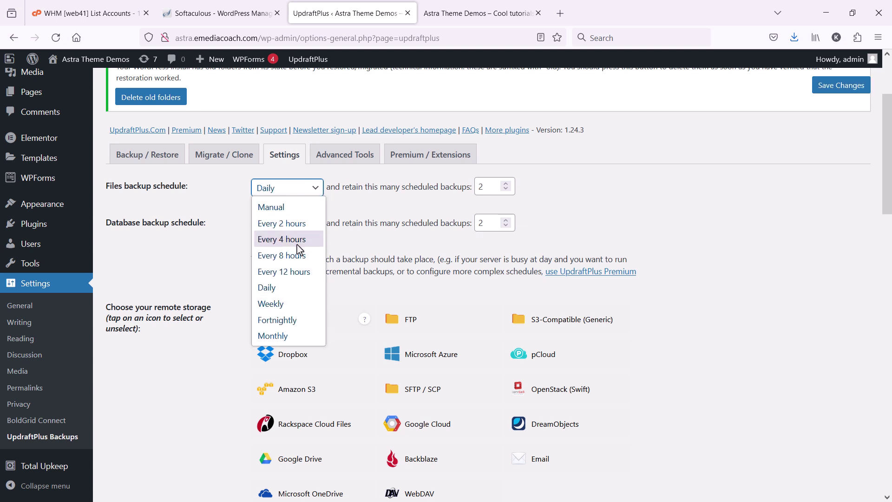
left_click(217, 219)
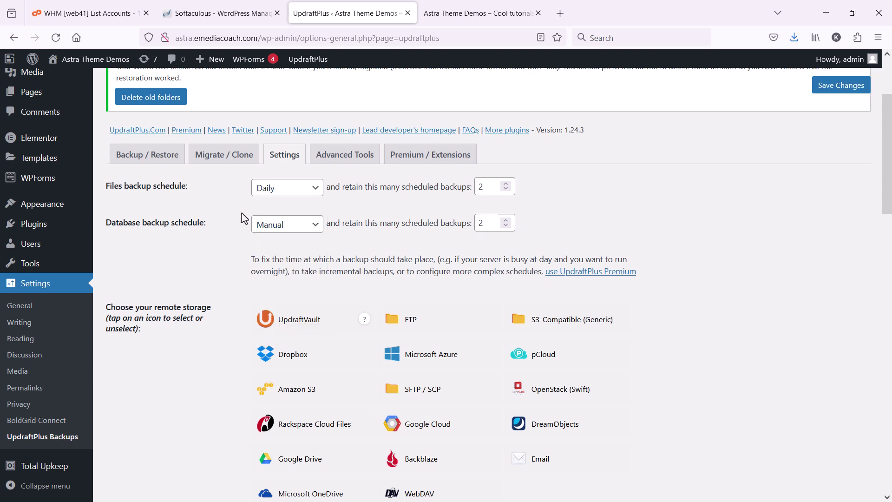
left_click(506, 188)
left_click(507, 185)
left_click(313, 227)
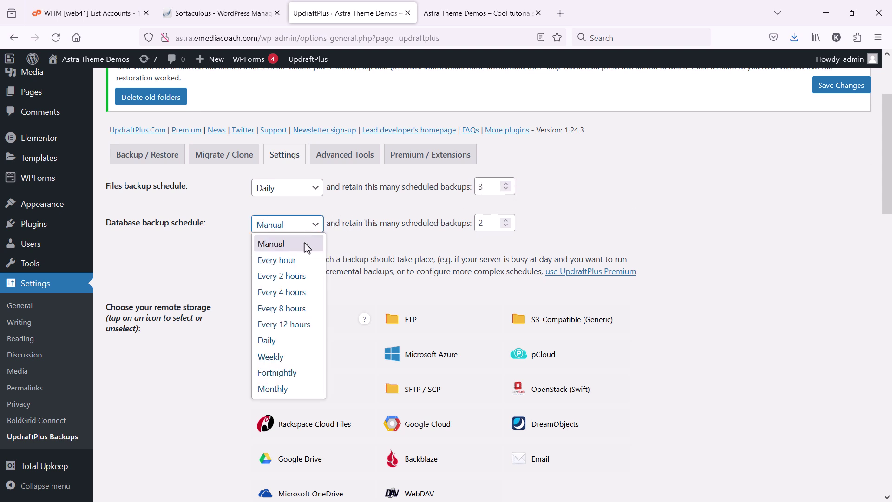
left_click(289, 344)
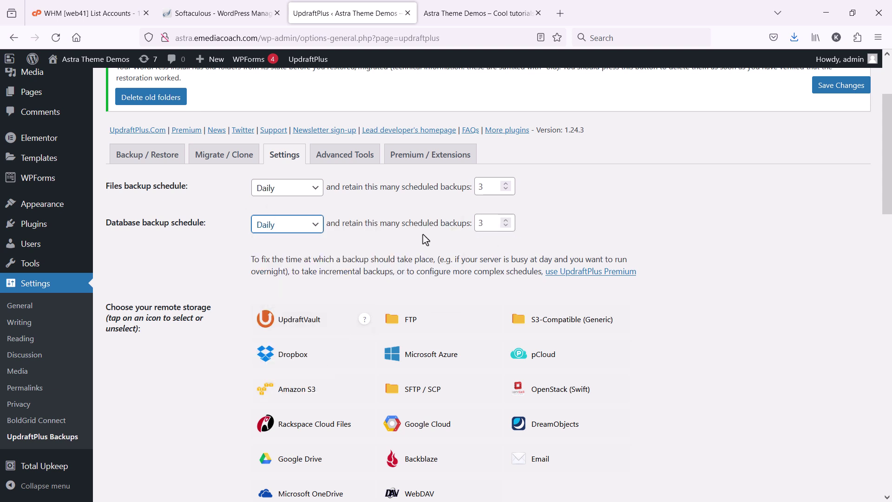
left_click(638, 226)
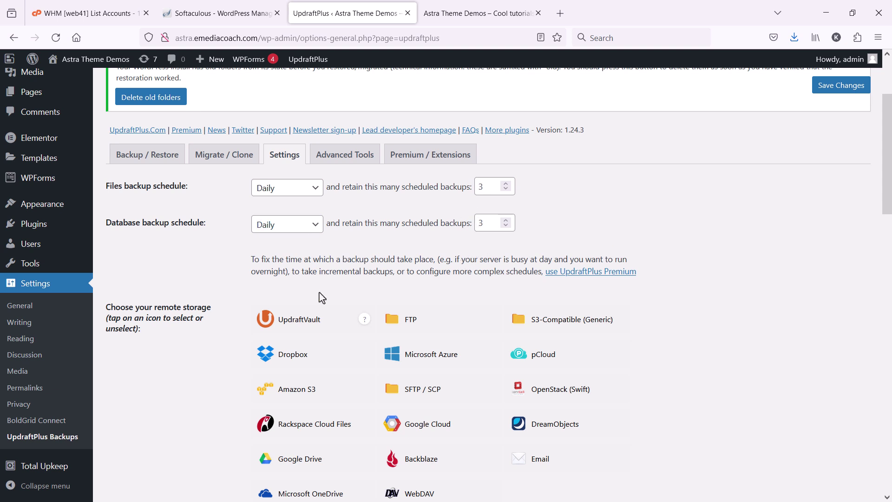
- Select Google Drive as remote storage and start Sign in with Google
scroll(304, 321, "down", 2)
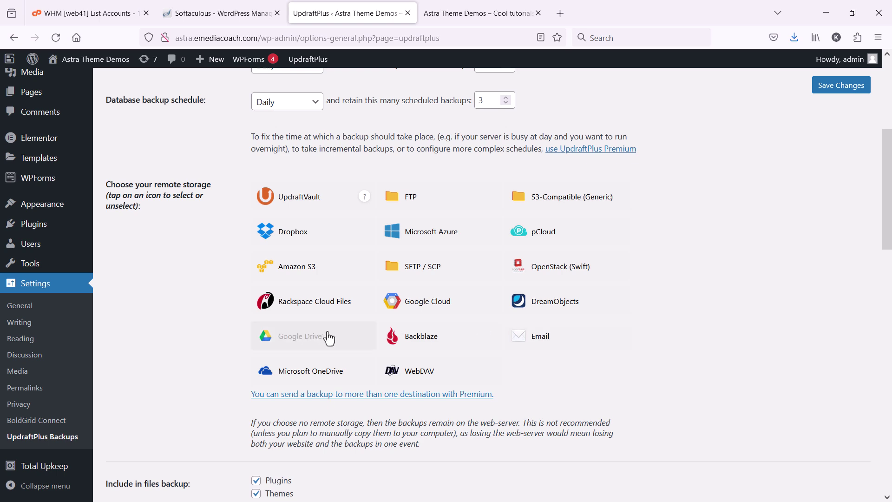
scroll(330, 338, "down", 5)
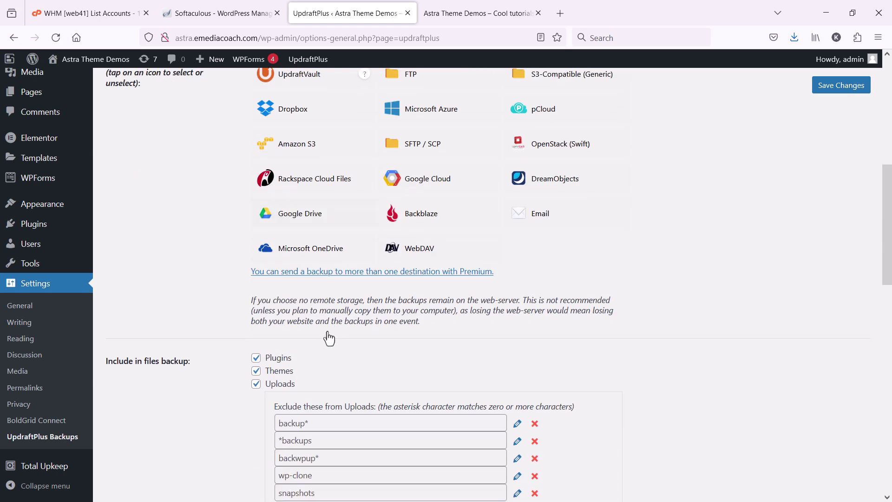
scroll(303, 277, "down", 1)
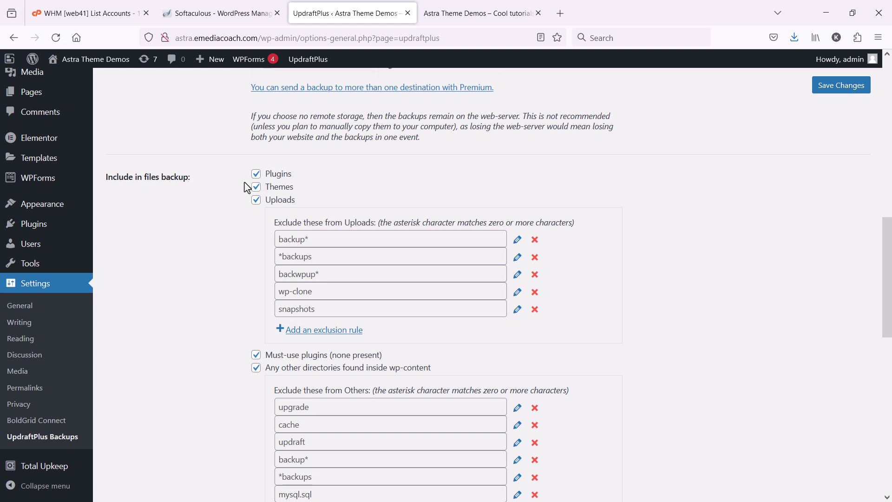
scroll(305, 229, "down", 3)
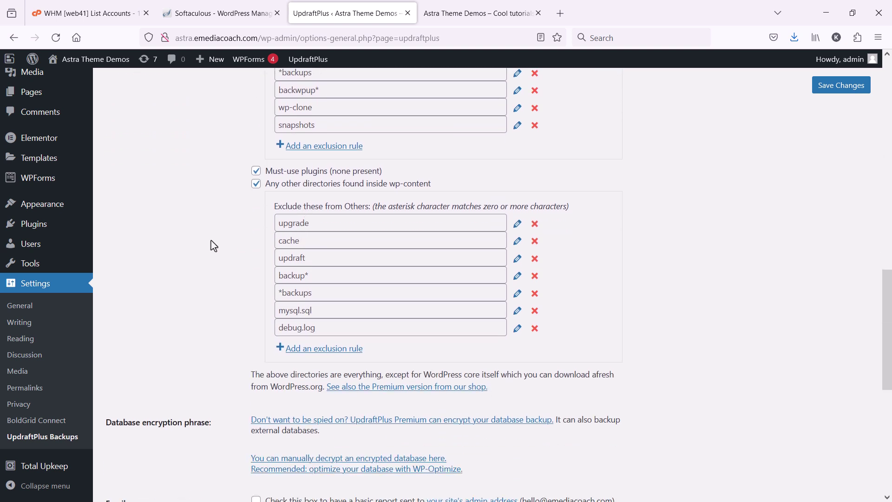
scroll(214, 246, "down", 6)
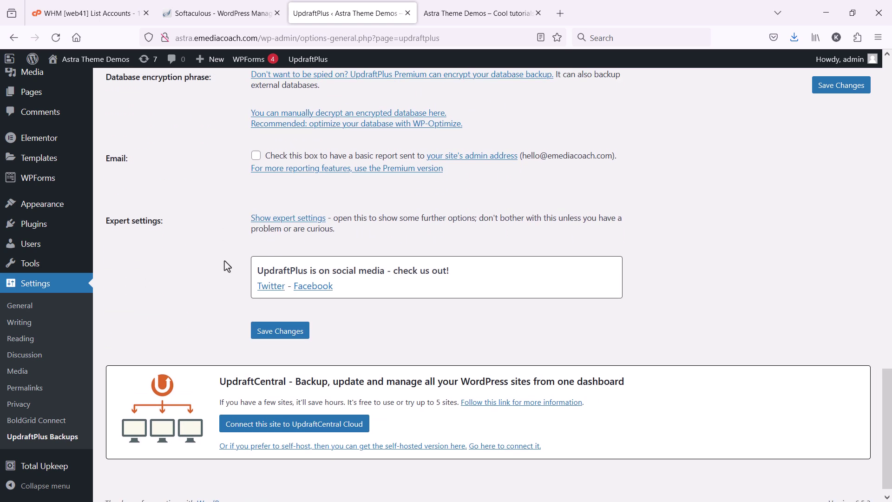
scroll(227, 266, "up", 15)
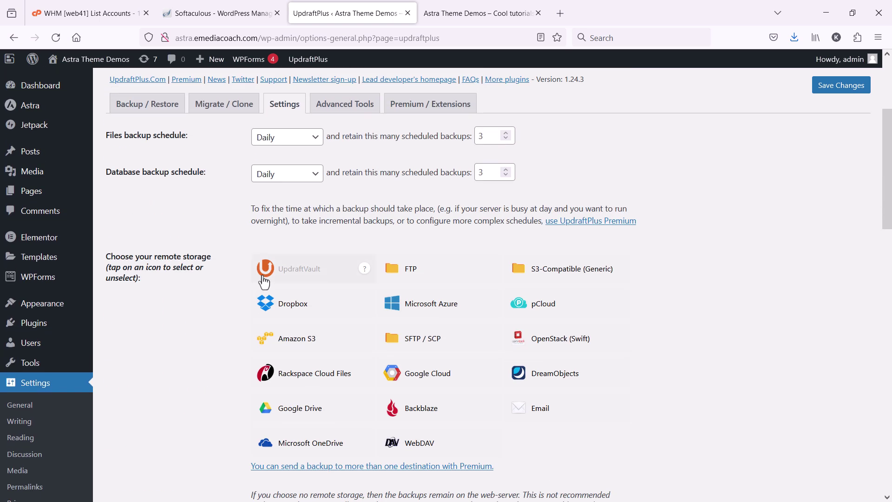
left_click(309, 418)
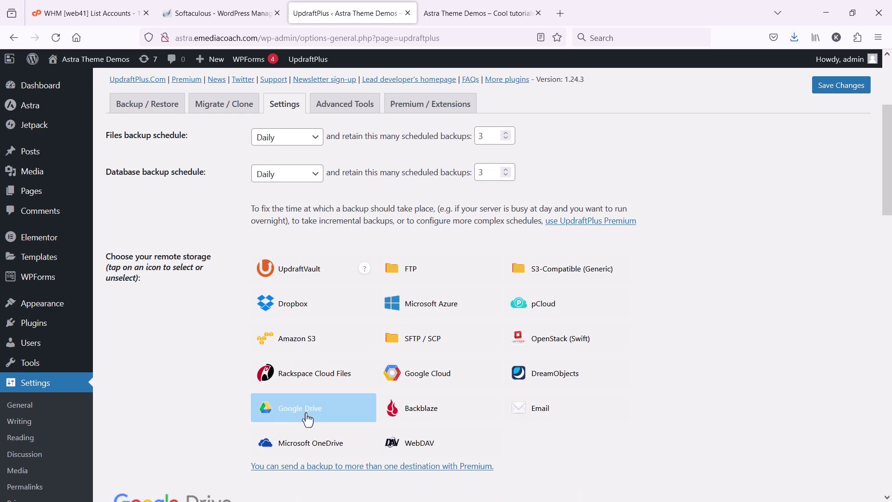
scroll(339, 407, "down", 7)
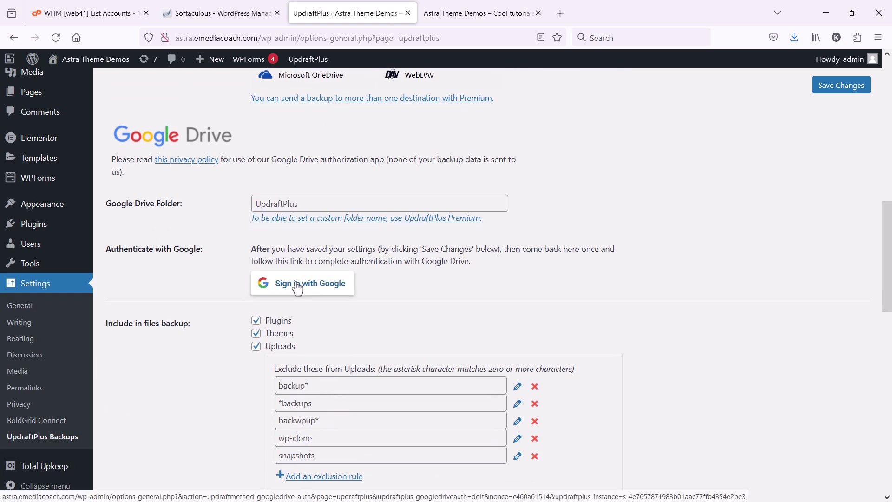
left_click(318, 298)
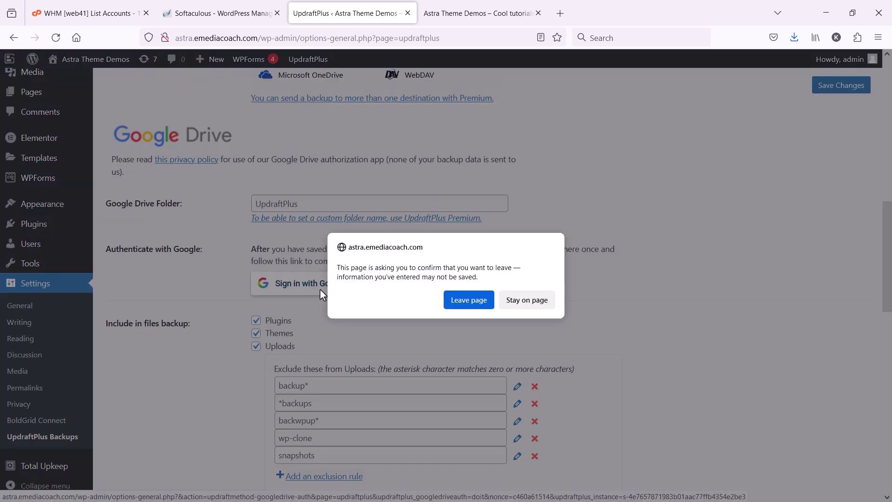
- Confirm leaving the page, choose the Google account, allow Drive access and complete setup
left_click(470, 299)
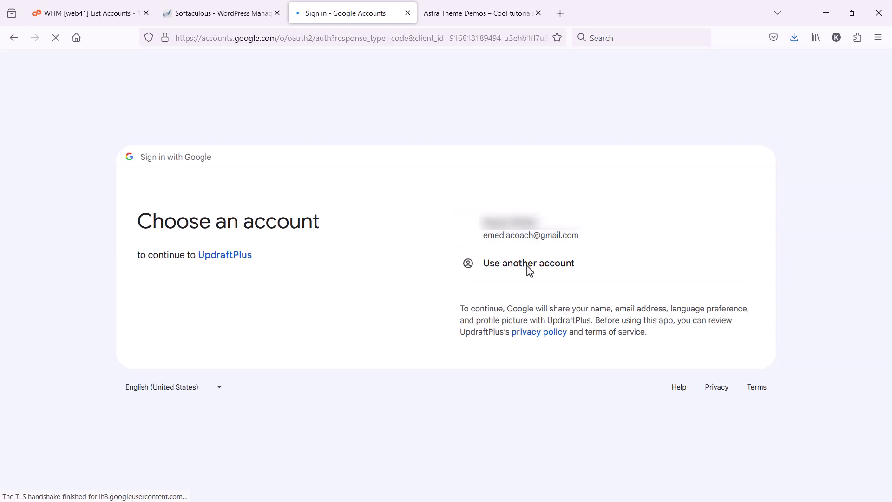
left_click(615, 237)
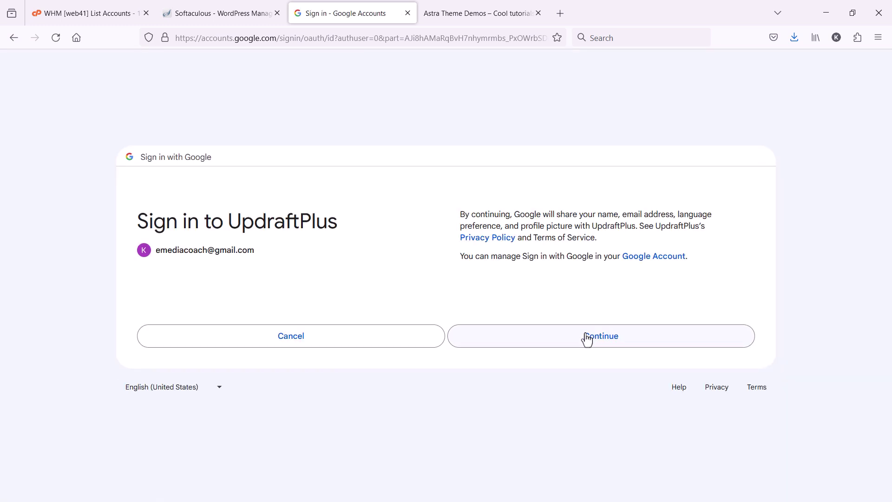
left_click(587, 338)
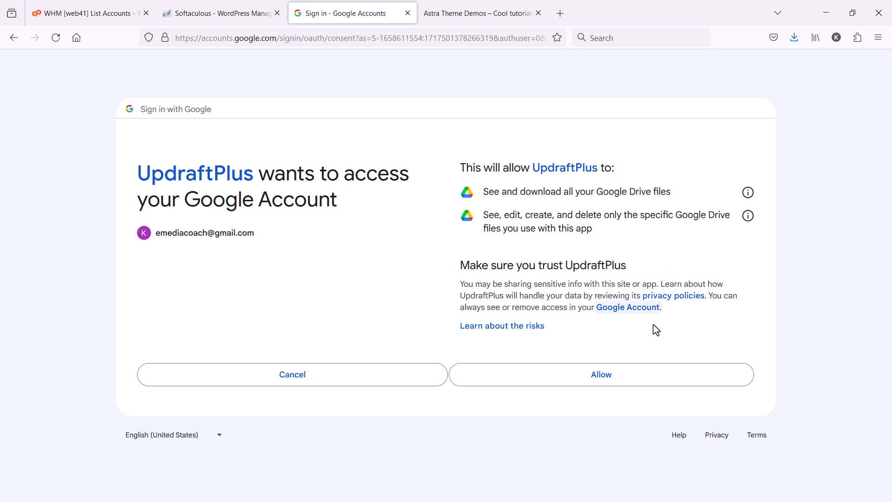
left_click(626, 376)
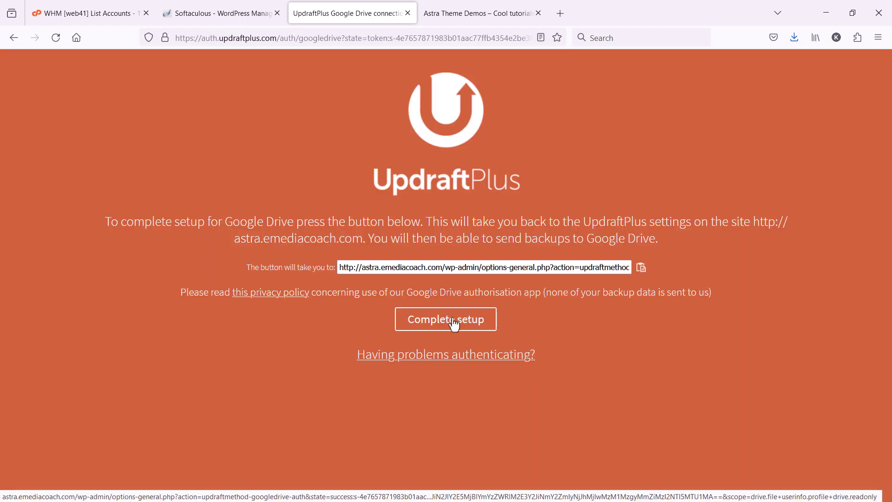
left_click(455, 324)
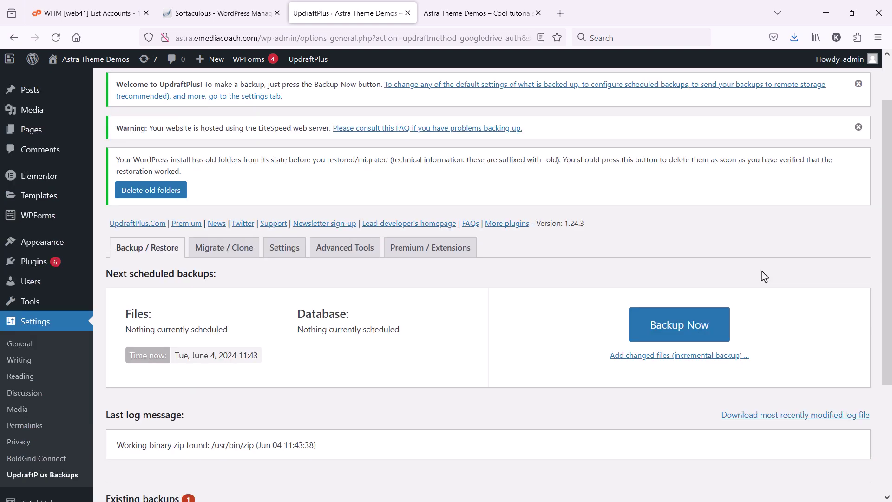
scroll(765, 276, "down", 3)
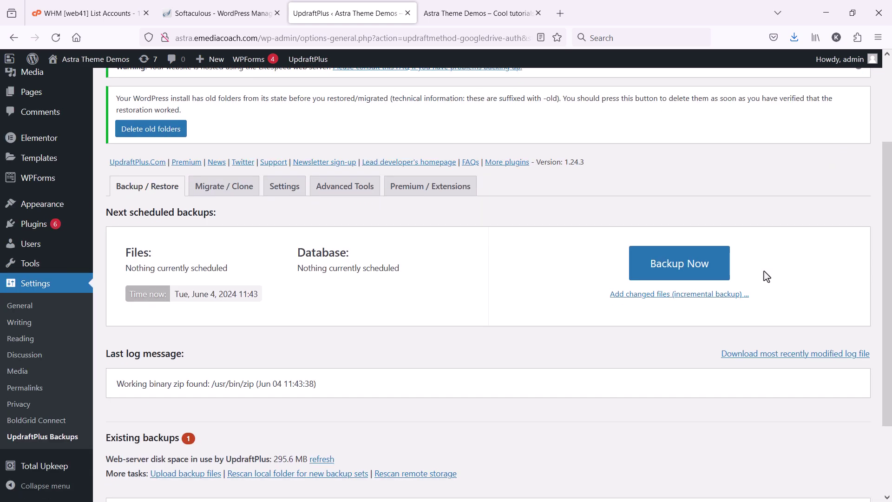
scroll(459, 259, "down", 3)
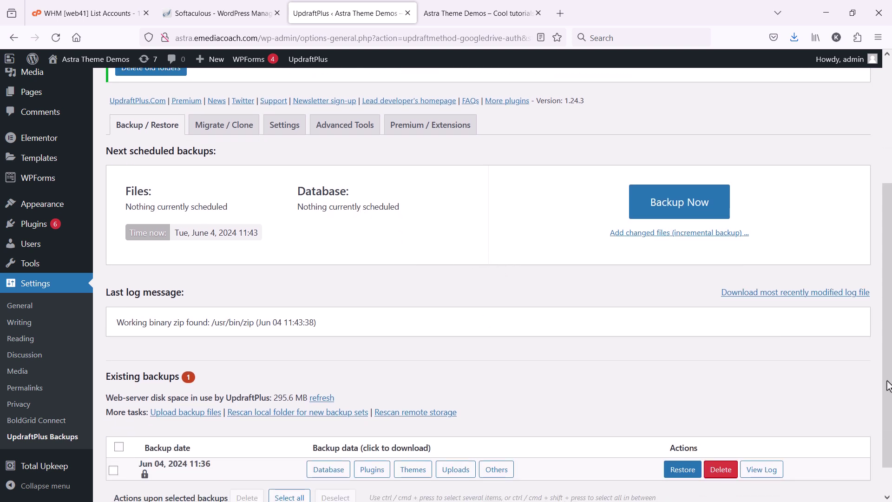
- Switch back to the Notepad task list of backup, nuke, restore and scheduled cloud backups
key("alt+Tab")
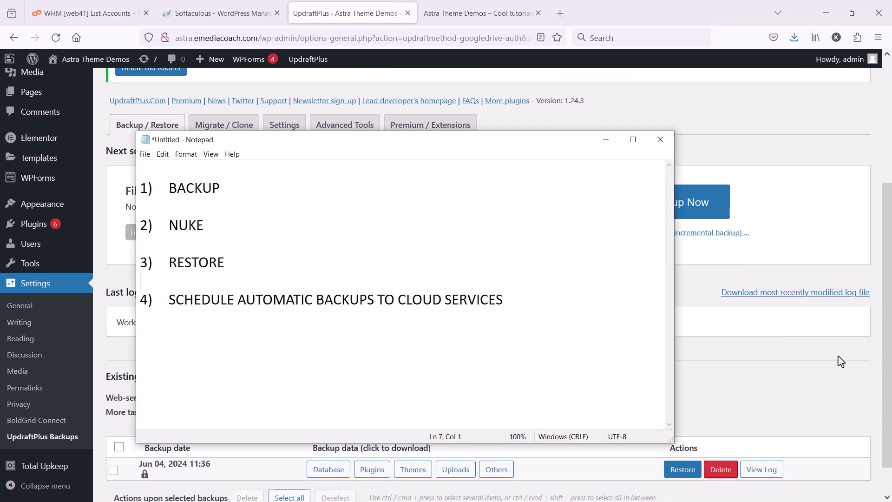